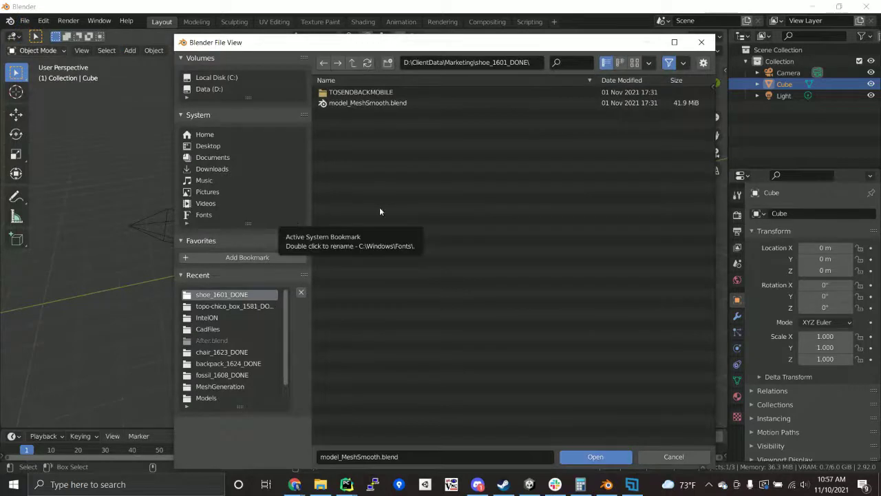
# Step: Open model_MeshSmooth.blend from the shoe_1601_DONE folder
pyautogui.click(359, 104)
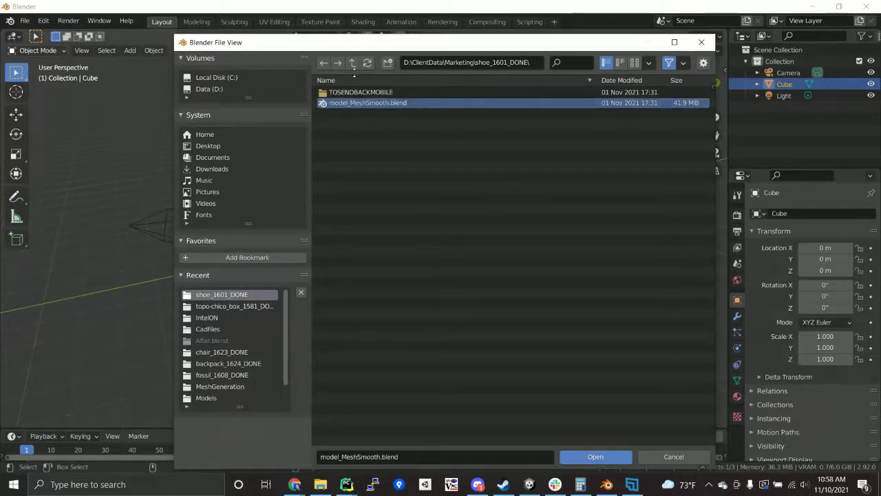
pyautogui.click(351, 63)
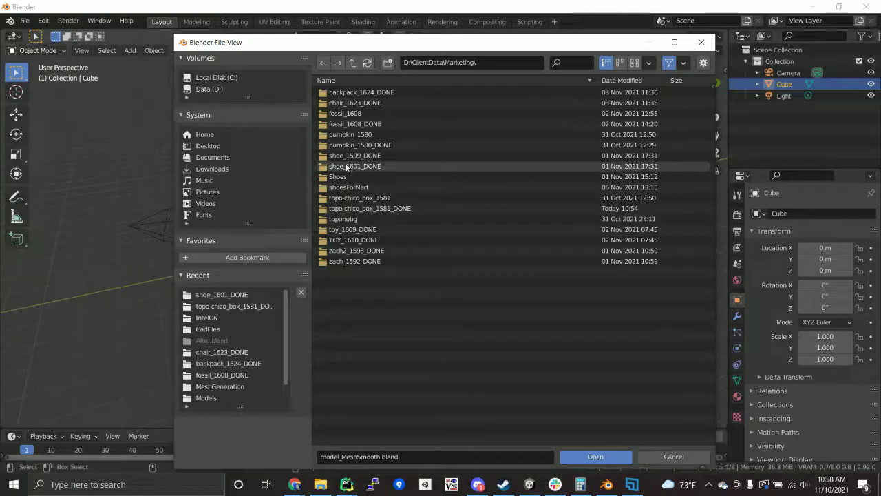
pyautogui.doubleClick(347, 167)
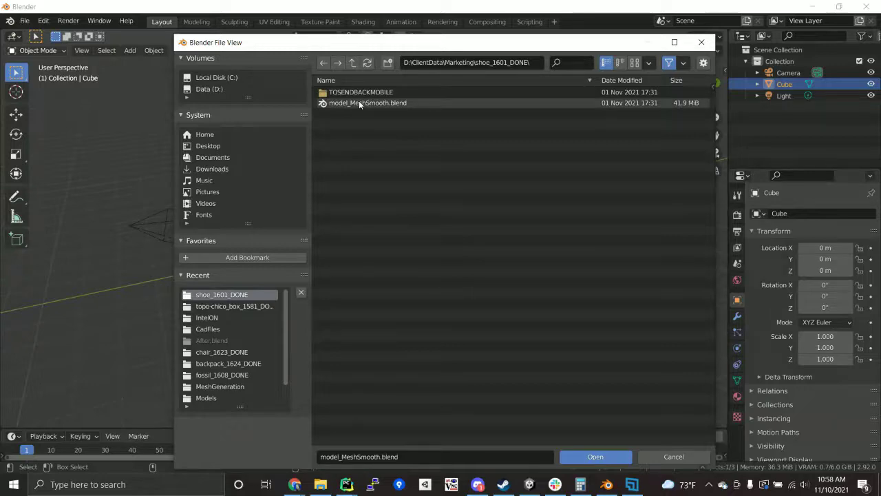
pyautogui.doubleClick(359, 102)
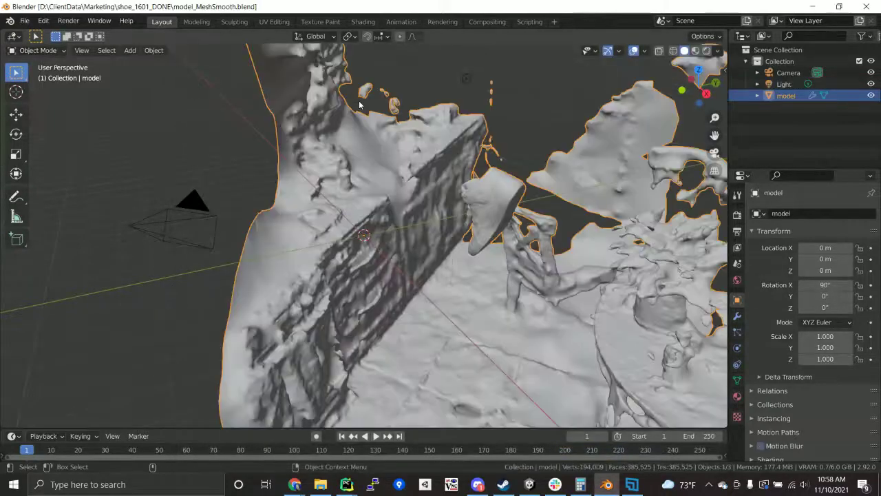
# Step: Show the scanned room model as a wireframe and put it into Edit Mode
pyautogui.moveTo(264, 124); pyautogui.dragTo(344, 132, button='middle')
pyautogui.moveTo(389, 236); pyautogui.dragTo(489, 221, button='middle')
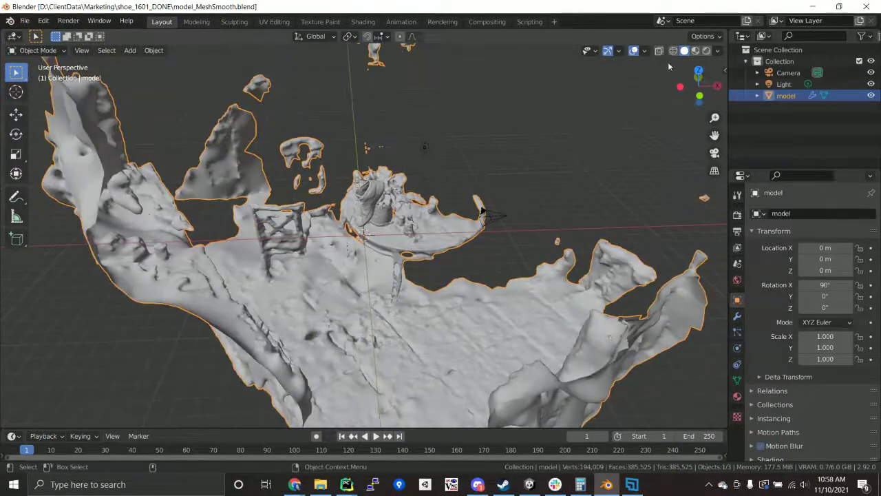
pyautogui.click(673, 50)
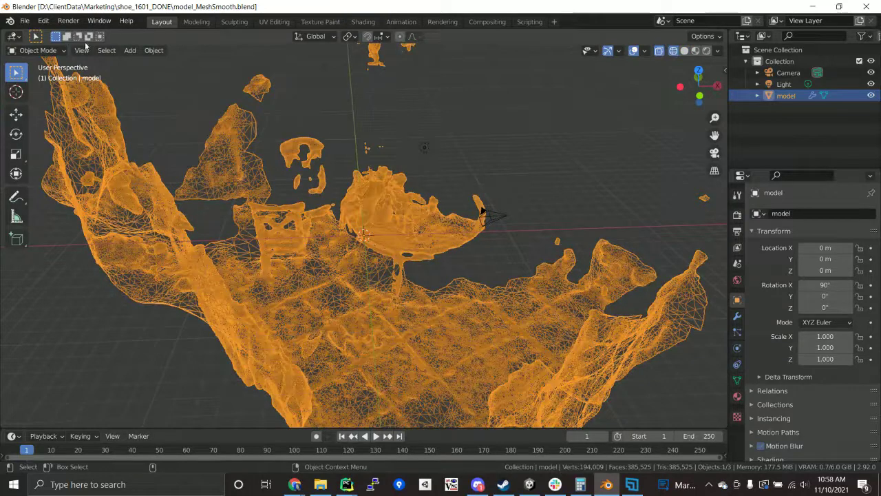
pyautogui.click(38, 50)
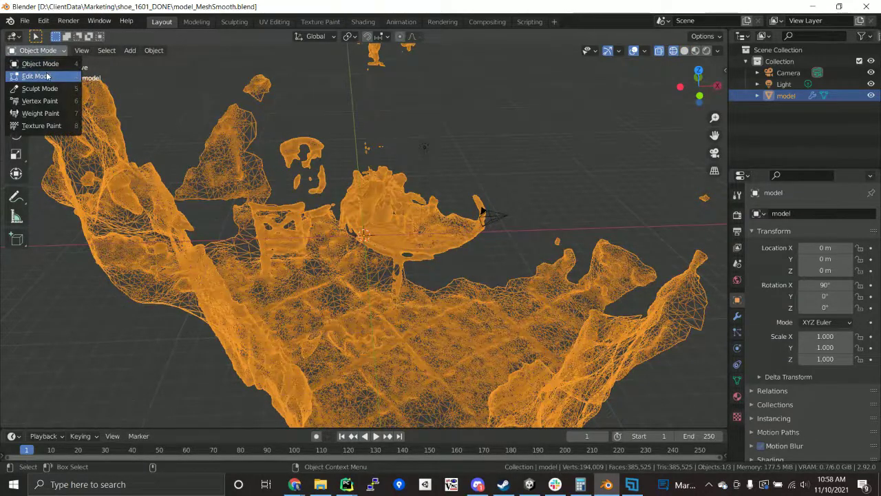
pyautogui.click(47, 77)
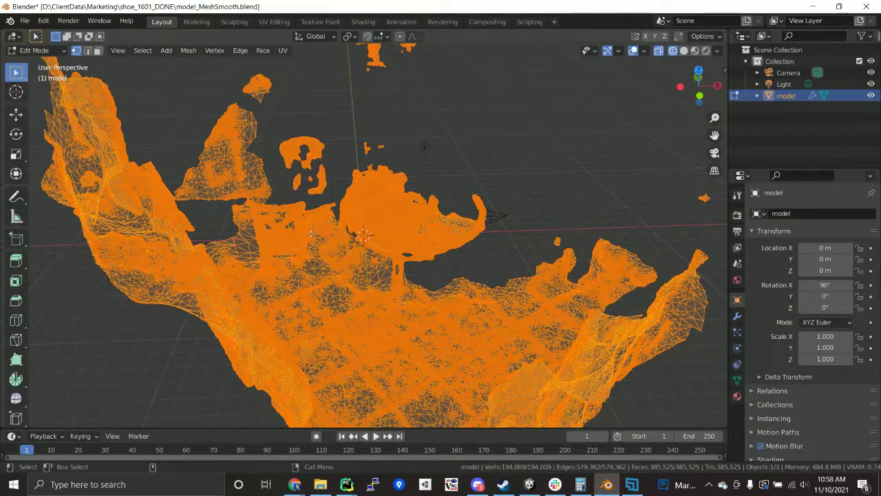
# Step: Box-select the tall wall section along one side of the room scan and delete its faces
pyautogui.moveTo(311, 234); pyautogui.dragTo(277, 238, button='middle')
pyautogui.moveTo(220, 249); pyautogui.dragTo(261, 243, button='middle')
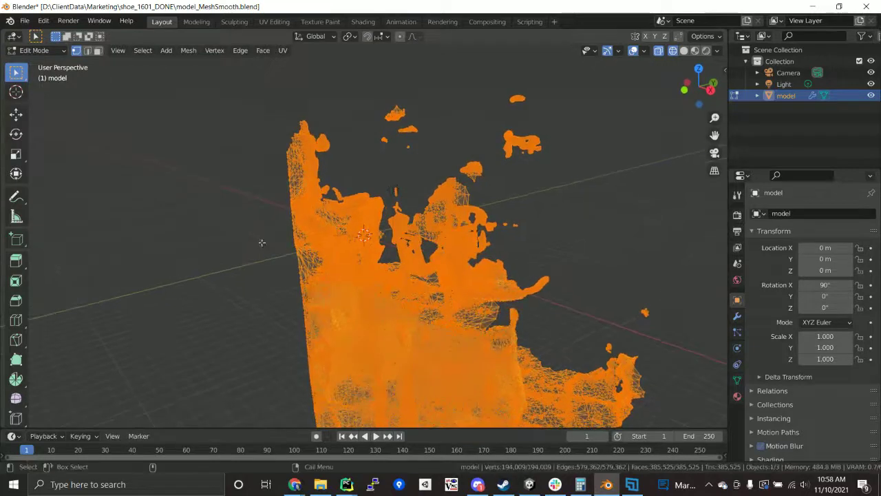
pyautogui.moveTo(261, 102); pyautogui.dragTo(381, 466)
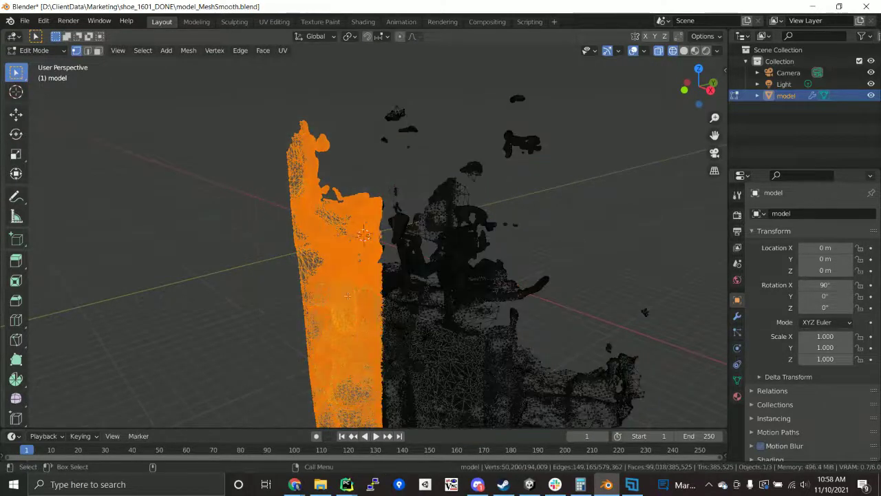
pyautogui.press('x')
pyautogui.click(320, 228)
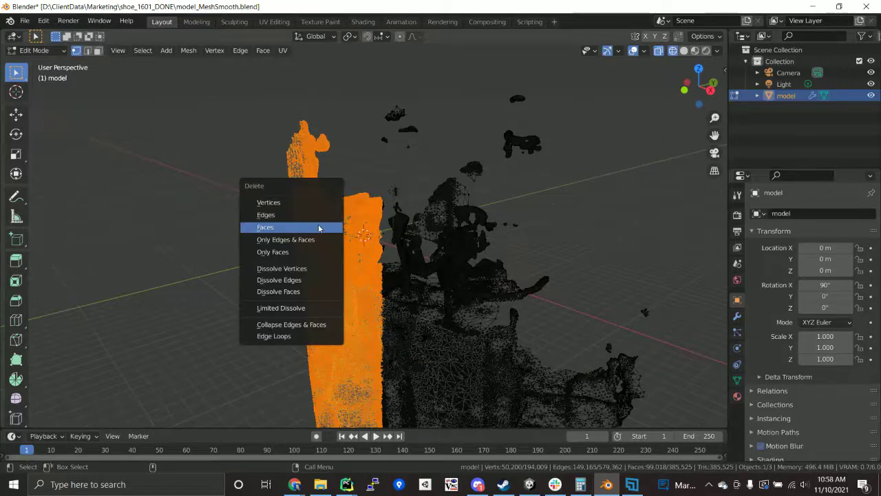
# Step: From a side view, select the floor and wall section on the table-free side of the shoe and delete its faces
pyautogui.moveTo(179, 235); pyautogui.dragTo(62, 238, button='middle')
pyautogui.moveTo(412, 372); pyautogui.dragTo(419, 373, button='middle')
pyautogui.moveTo(499, 423); pyautogui.dragTo(346, 169)
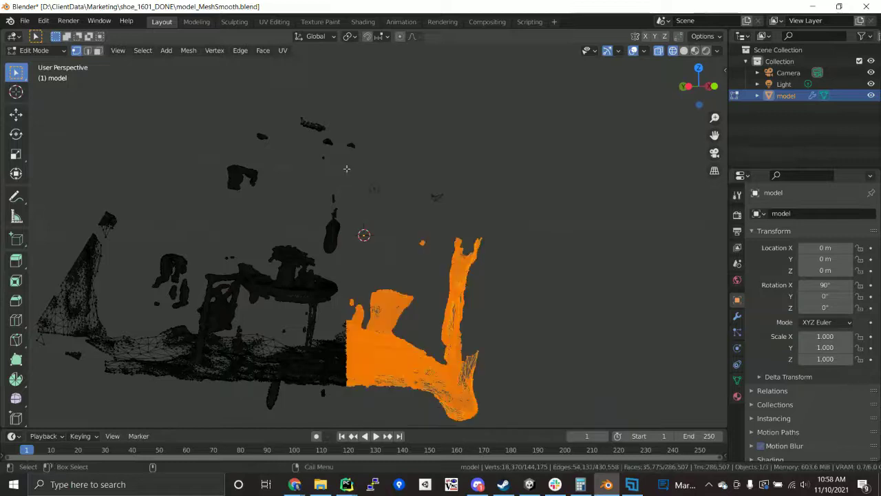
pyautogui.press('x')
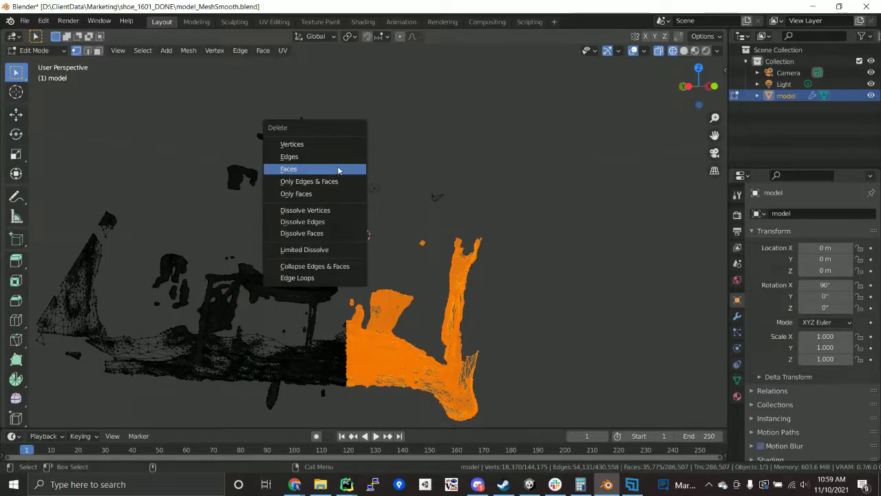
pyautogui.click(338, 170)
# Step: Select the table, chairs and floor section on the other side below the shoe and delete its faces
pyautogui.moveTo(46, 228); pyautogui.dragTo(316, 407)
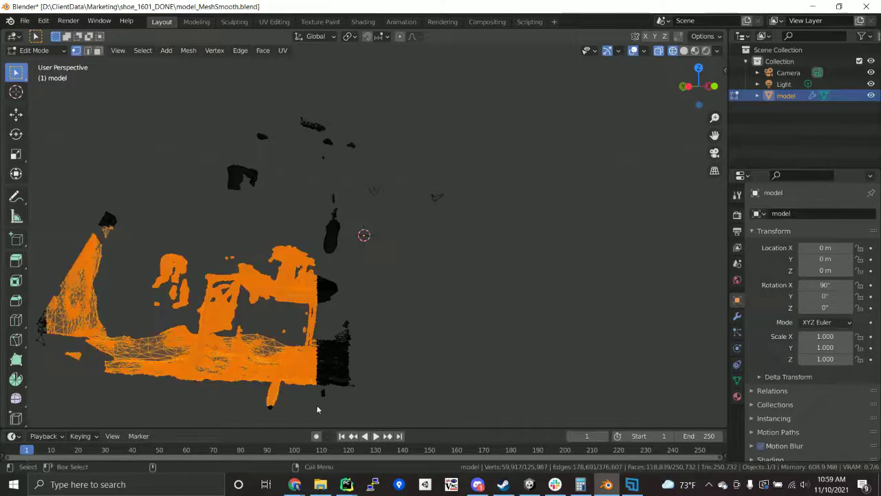
pyautogui.press('x')
pyautogui.click(267, 352)
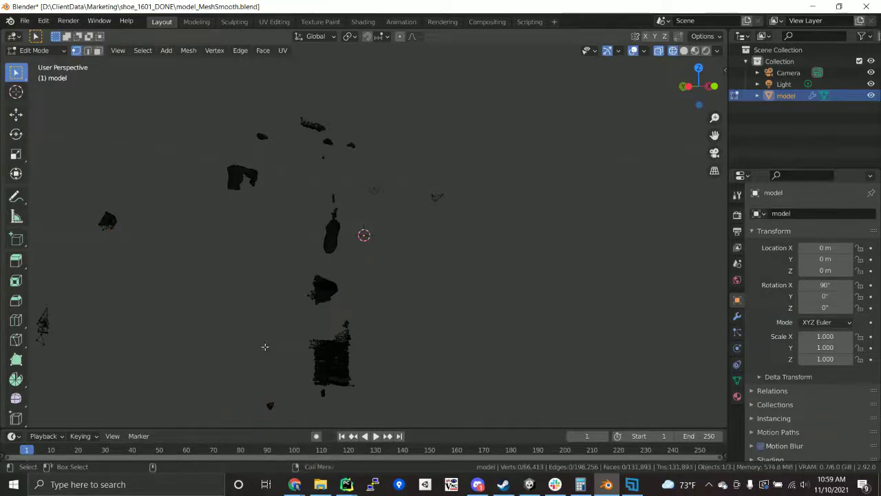
# Step: Delete the faces of the leftover floor and table strips below the shoe and of the small fragment beside it
pyautogui.moveTo(274, 340); pyautogui.dragTo(277, 321, button='middle')
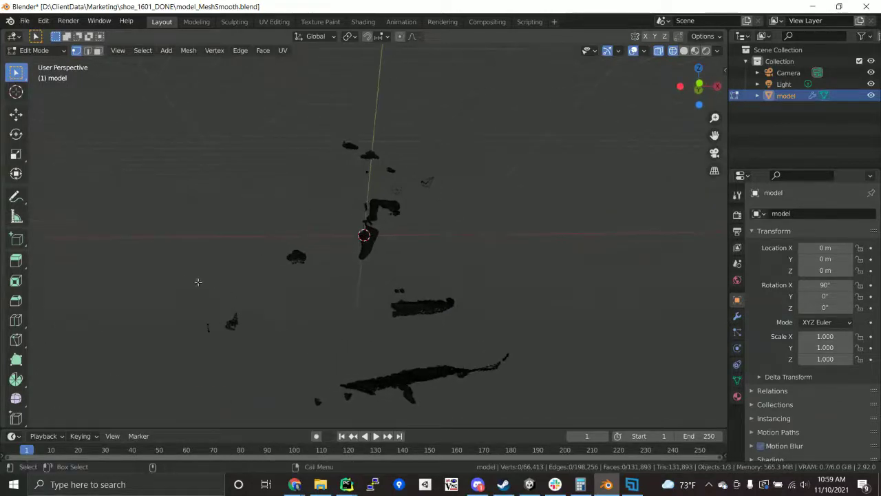
pyautogui.moveTo(169, 282); pyautogui.dragTo(556, 417)
pyautogui.press('x')
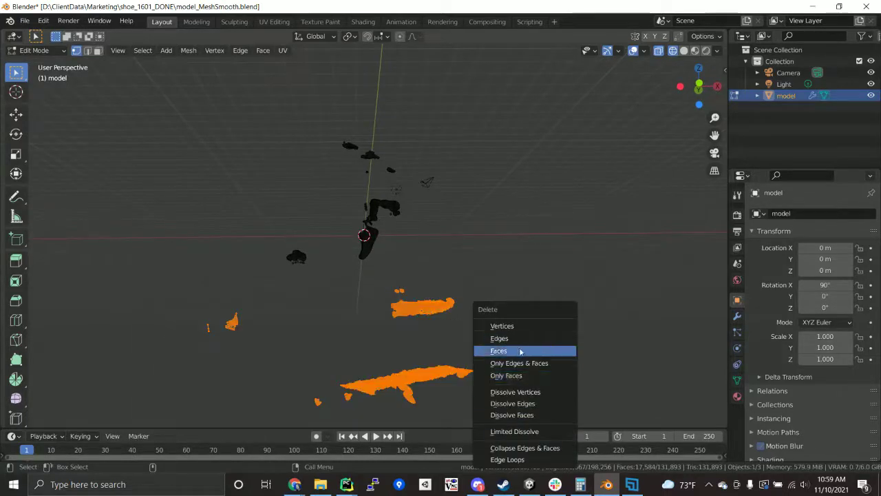
pyautogui.click(520, 351)
pyautogui.moveTo(223, 219); pyautogui.dragTo(330, 284)
pyautogui.press('x')
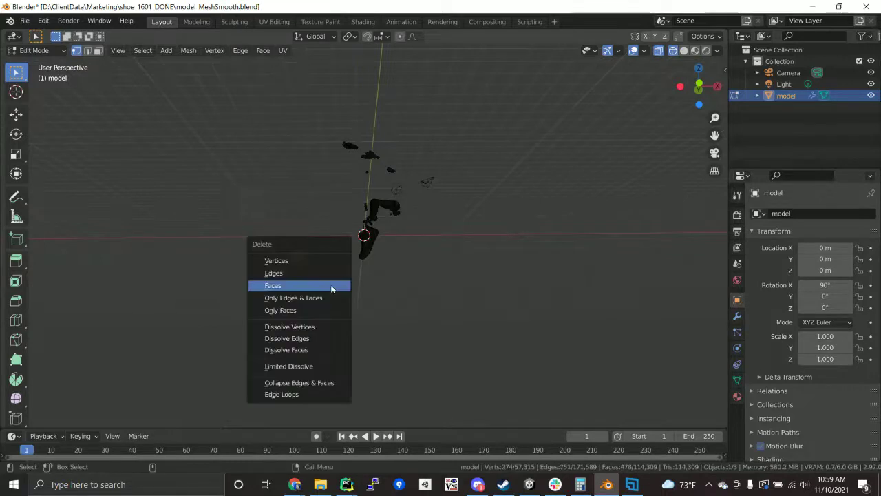
pyautogui.click(326, 288)
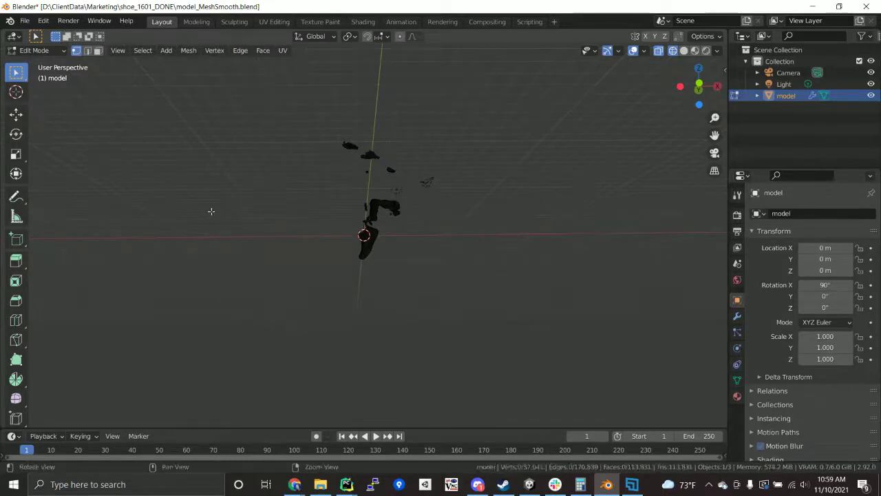
# Step: Delete the faces of the floating fragments beside and above the shoe
pyautogui.moveTo(211, 210); pyautogui.dragTo(350, 199, button='middle')
pyautogui.moveTo(147, 119); pyautogui.dragTo(234, 214)
pyautogui.press('x')
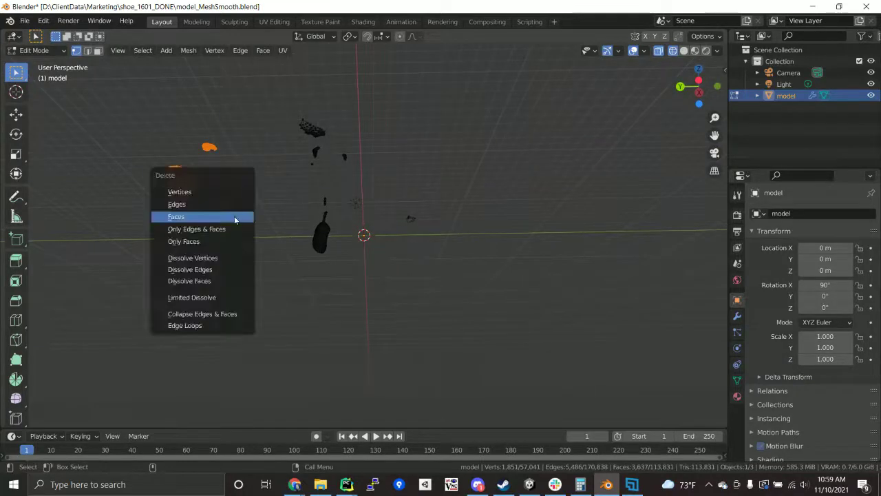
pyautogui.click(231, 216)
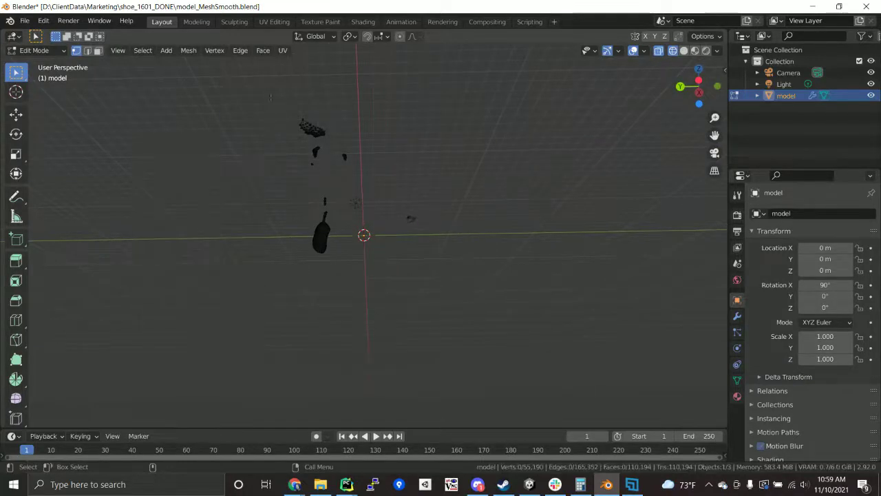
pyautogui.moveTo(268, 93); pyautogui.dragTo(393, 217)
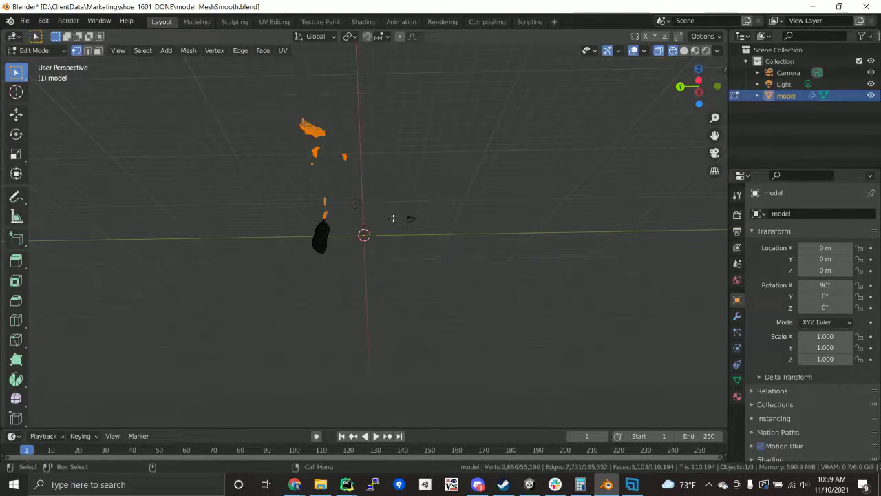
pyautogui.press('x')
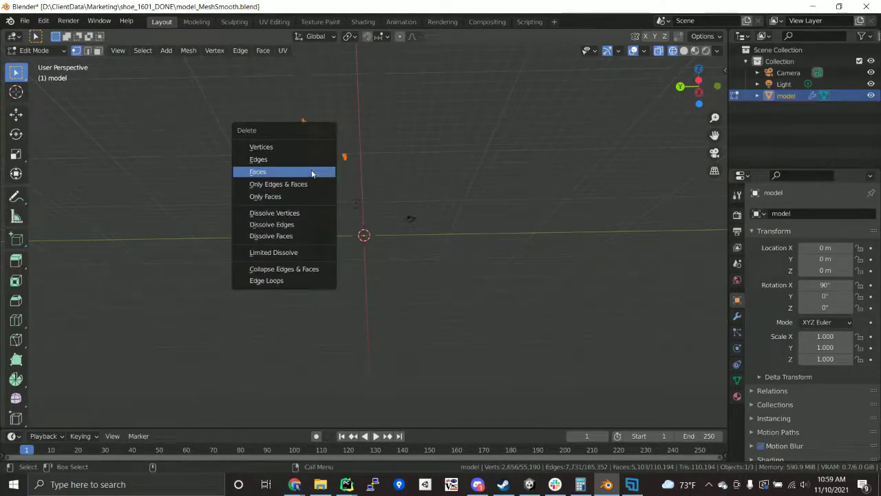
pyautogui.click(311, 172)
# Step: Select the thin strand and loose bits above the shoe's ankle opening and delete their faces
pyautogui.moveTo(311, 172); pyautogui.dragTo(255, 218, button='middle')
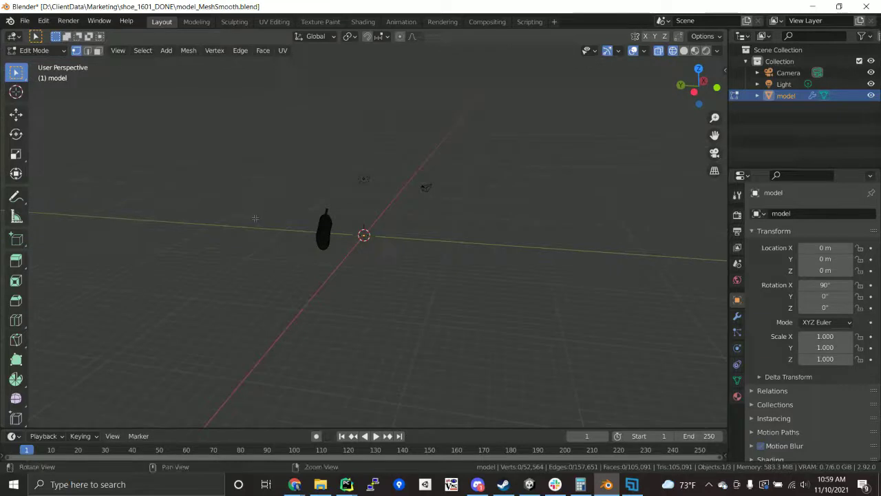
pyautogui.scroll(5, 200, 175)
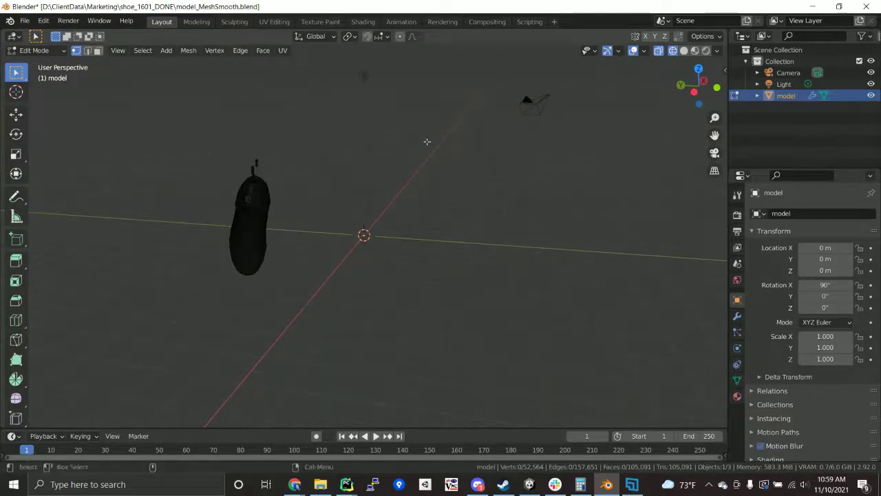
pyautogui.moveTo(478, 75); pyautogui.dragTo(577, 153)
pyautogui.moveTo(198, 117); pyautogui.dragTo(160, 111, button='middle')
pyautogui.moveTo(300, 137)
pyautogui.mouseDown(button='middle')
pyautogui.moveTo(285, 132)
pyautogui.moveTo(296, 135)
pyautogui.mouseUp(button='middle')
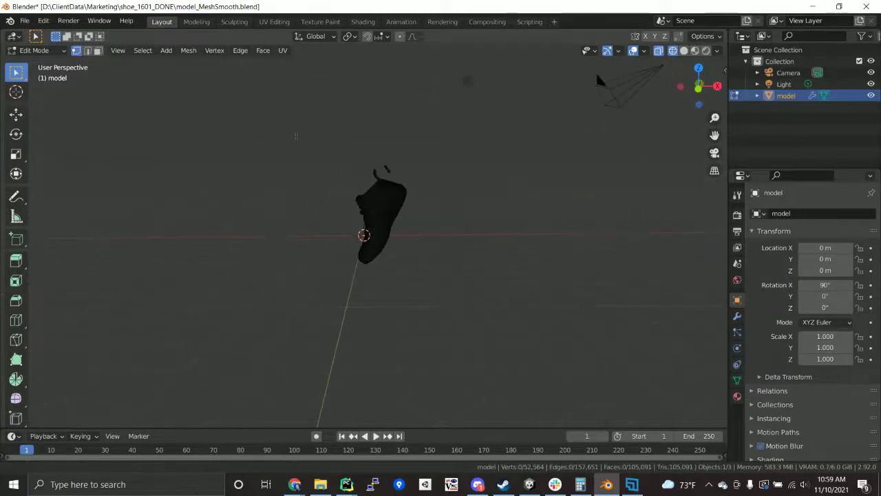
pyautogui.scroll(4, 193, 99)
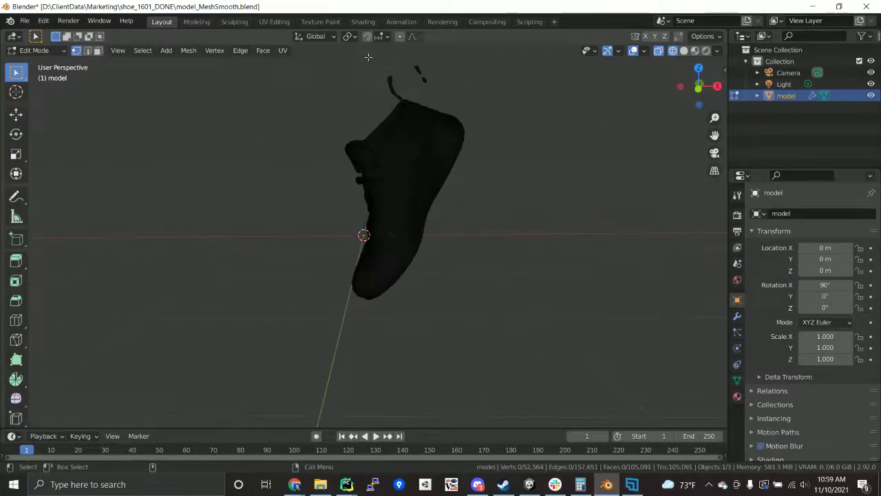
pyautogui.moveTo(367, 56); pyautogui.dragTo(461, 97)
pyautogui.moveTo(461, 97); pyautogui.dragTo(444, 138, button='middle')
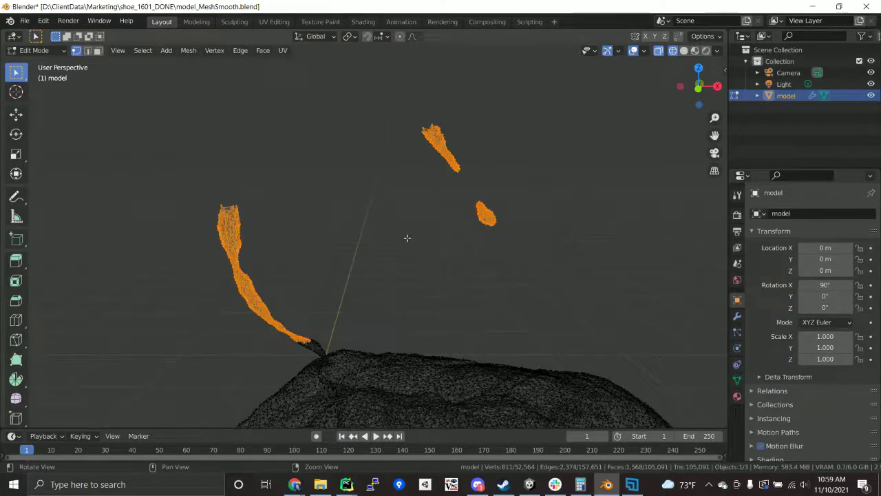
pyautogui.moveTo(414, 249); pyautogui.dragTo(417, 255, button='middle')
pyautogui.press('x')
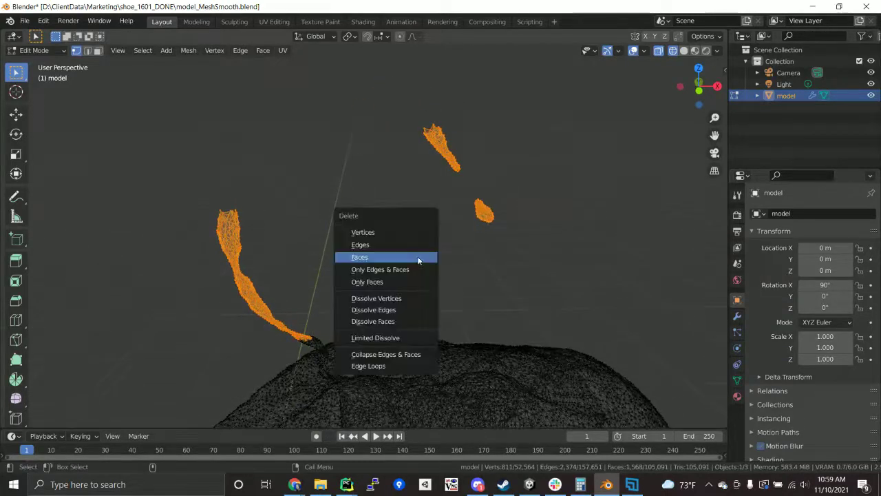
pyautogui.click(414, 256)
# Step: Select the remaining strand stub at the rim of the shoe's opening and delete its faces
pyautogui.moveTo(291, 289); pyautogui.dragTo(265, 298, button='middle')
pyautogui.moveTo(267, 298); pyautogui.dragTo(325, 372)
pyautogui.press('x')
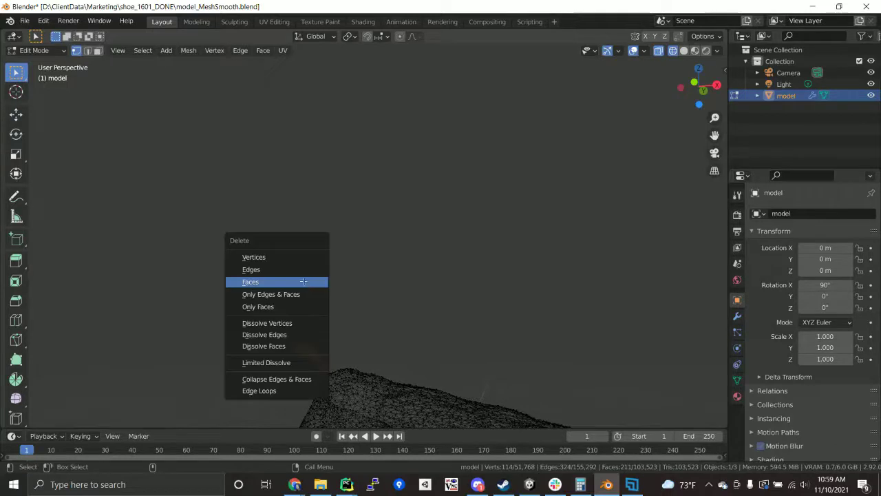
pyautogui.click(304, 282)
# Step: Display the isolated shoe in Material Preview shading and return to Object Mode
pyautogui.keyDown('ctrl'); pyautogui.moveTo(191, 281); pyautogui.dragTo(429, 20, button='middle'); pyautogui.keyUp('ctrl')
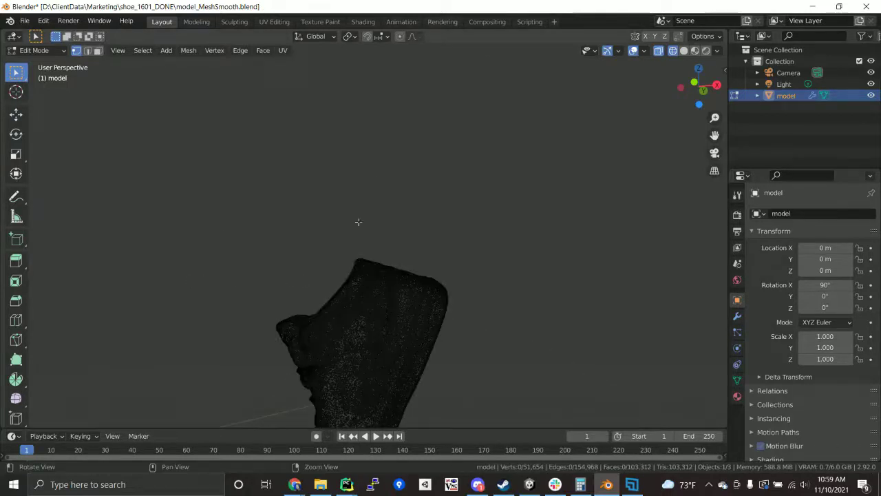
pyautogui.moveTo(356, 221); pyautogui.dragTo(406, 365, button='middle')
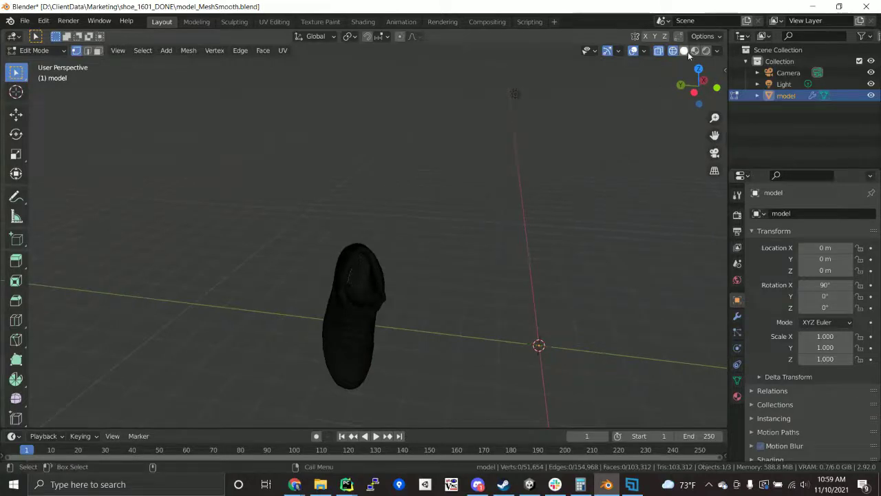
pyautogui.click(695, 51)
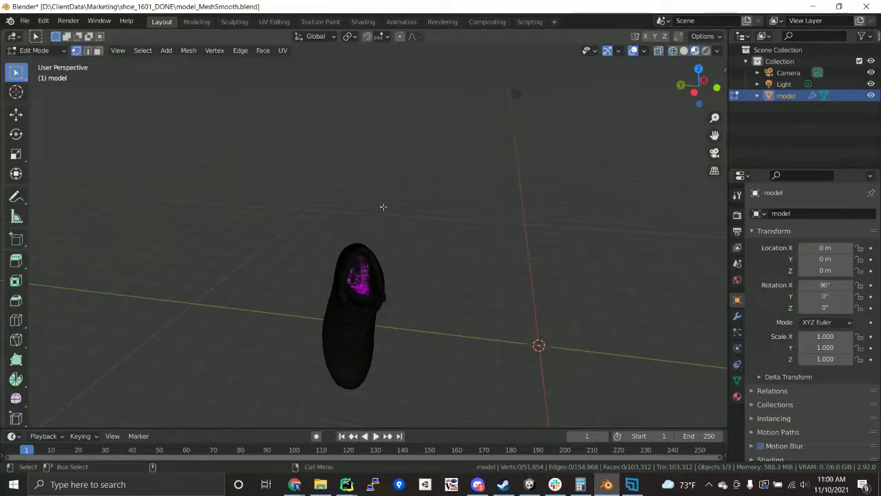
pyautogui.click(38, 51)
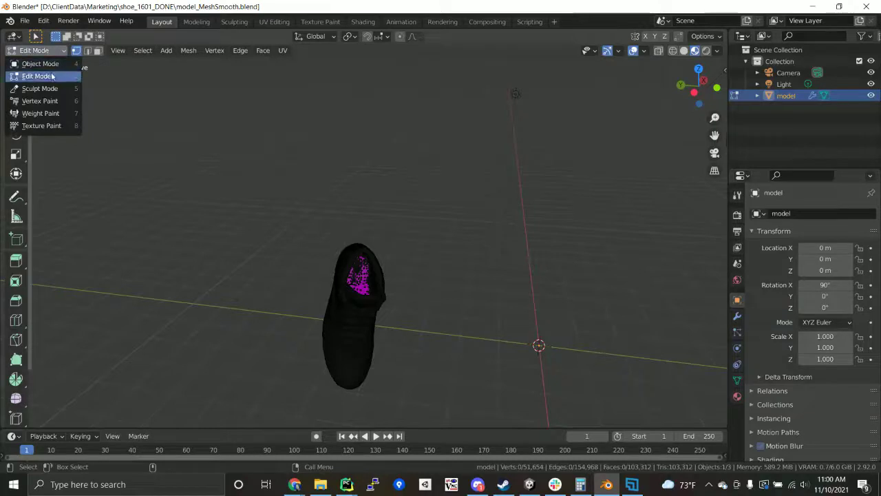
pyautogui.click(43, 64)
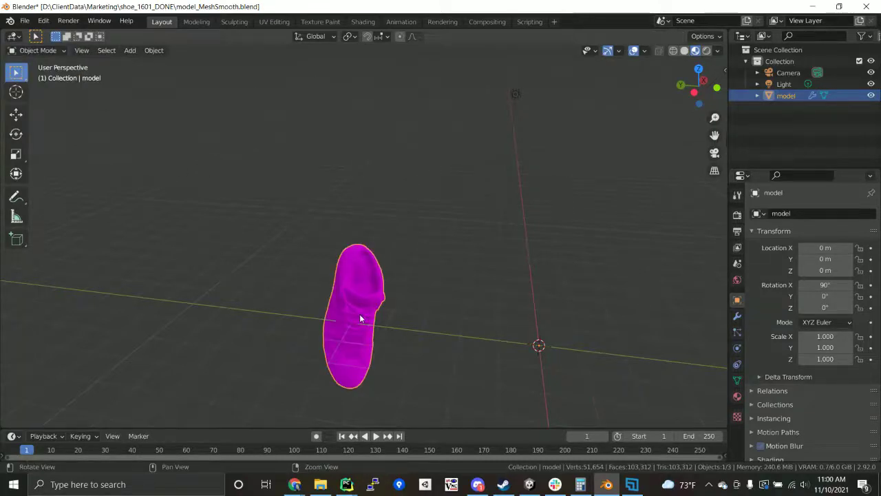
# Step: Move the shoe model onto the world origin, to about X -0.45 m and Y -5.24 m
pyautogui.keyDown('alt'); pyautogui.moveTo(360, 317); pyautogui.dragTo(317, 272, button='right'); pyautogui.keyUp('alt')
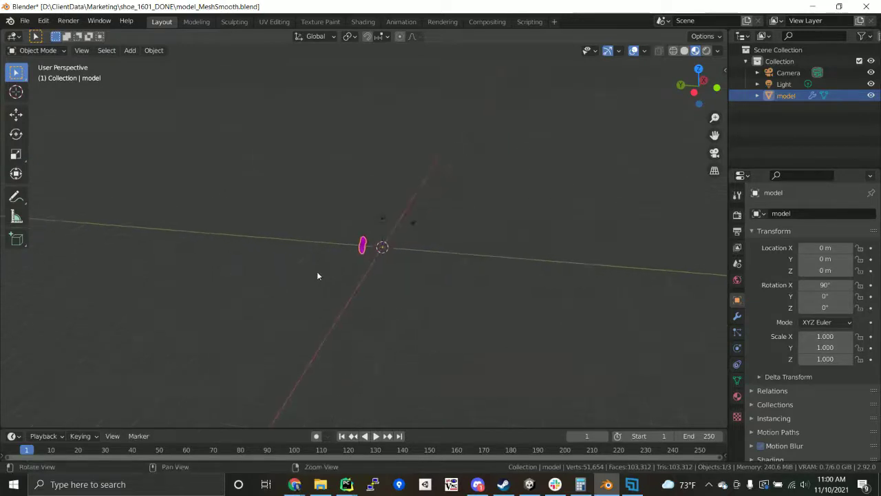
pyautogui.keyDown('alt'); pyautogui.moveTo(412, 257); pyautogui.dragTo(320, 209, button='right'); pyautogui.keyUp('alt')
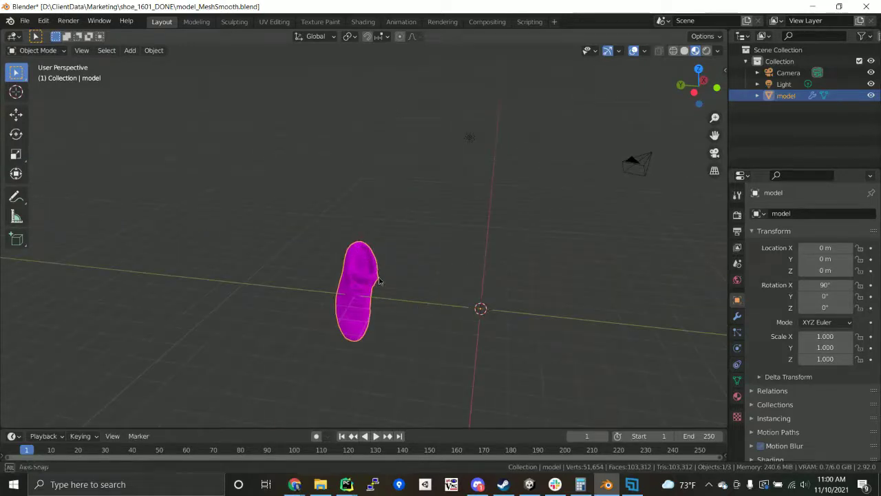
pyautogui.press('w')
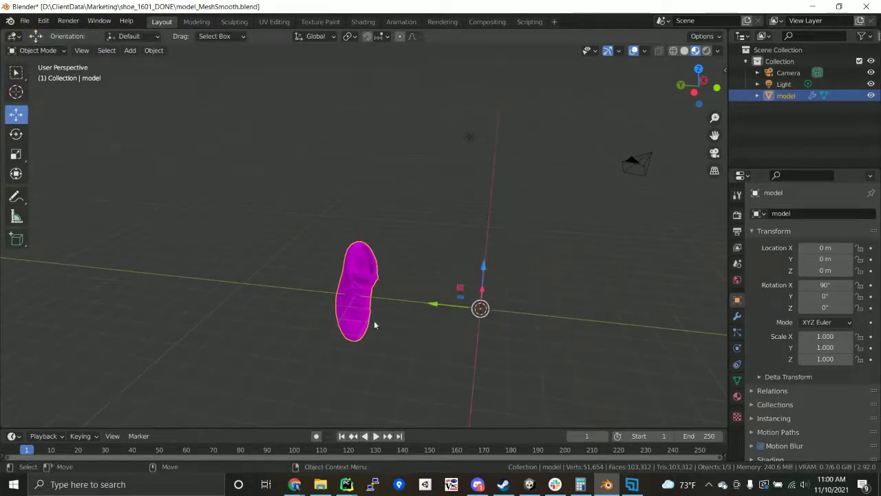
pyautogui.moveTo(433, 306); pyautogui.dragTo(584, 314)
pyautogui.keyDown('alt'); pyautogui.moveTo(430, 271); pyautogui.dragTo(291, 339); pyautogui.keyUp('alt')
pyautogui.moveTo(288, 375); pyautogui.dragTo(265, 371)
pyautogui.keyDown('alt'); pyautogui.moveTo(217, 275); pyautogui.dragTo(310, 239); pyautogui.keyUp('alt')
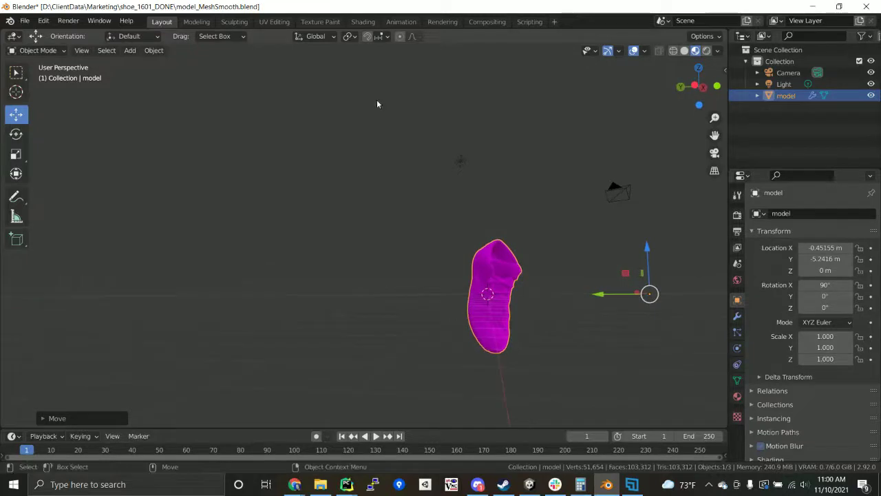
# Step: In the Shading workspace, load model.jpg from the shoe_1601_DONE folder into the Image Texture node of the shoe's material
pyautogui.click(362, 23)
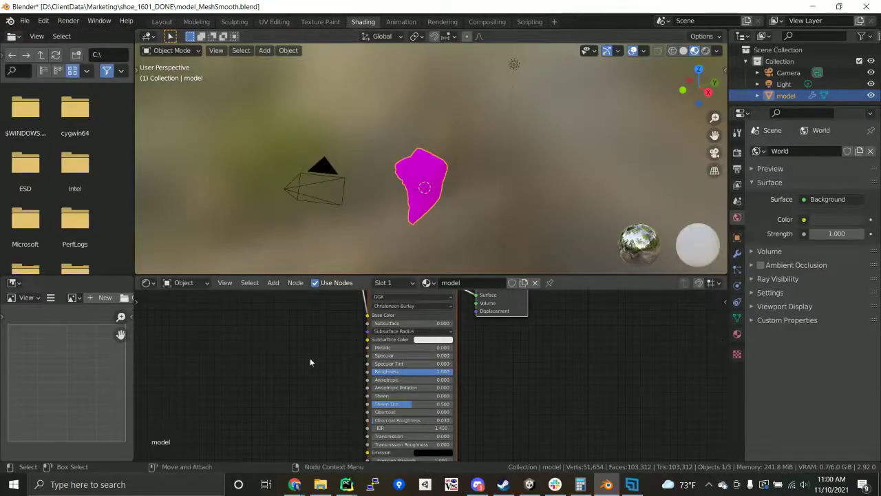
pyautogui.scroll(-3, 275, 356)
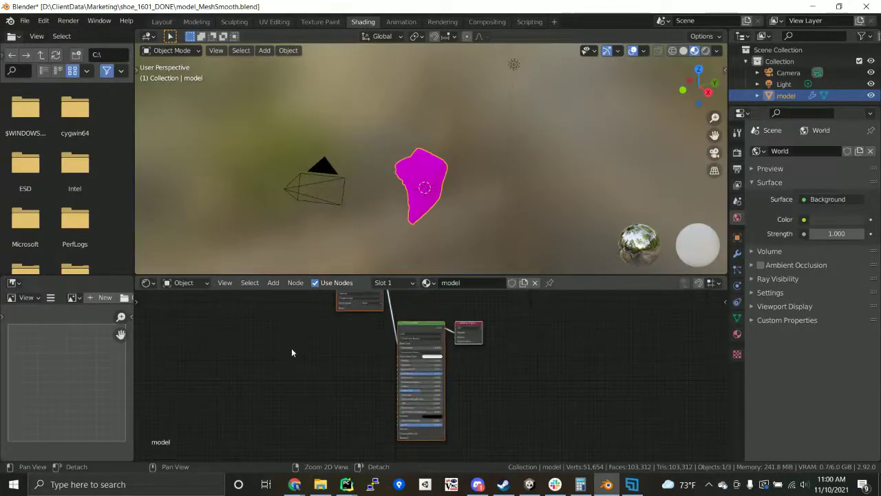
pyautogui.scroll(-1, 292, 353)
pyautogui.moveTo(369, 301); pyautogui.dragTo(370, 329)
pyautogui.scroll(3, 350, 316)
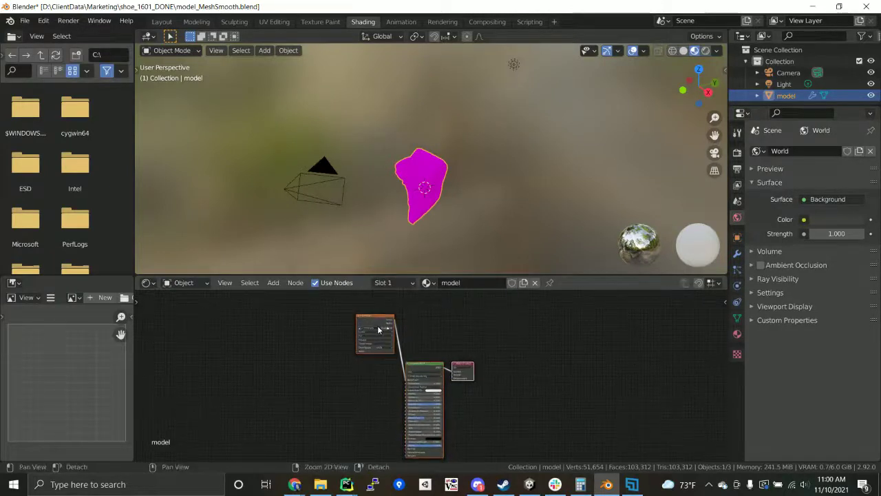
pyautogui.scroll(2, 330, 300)
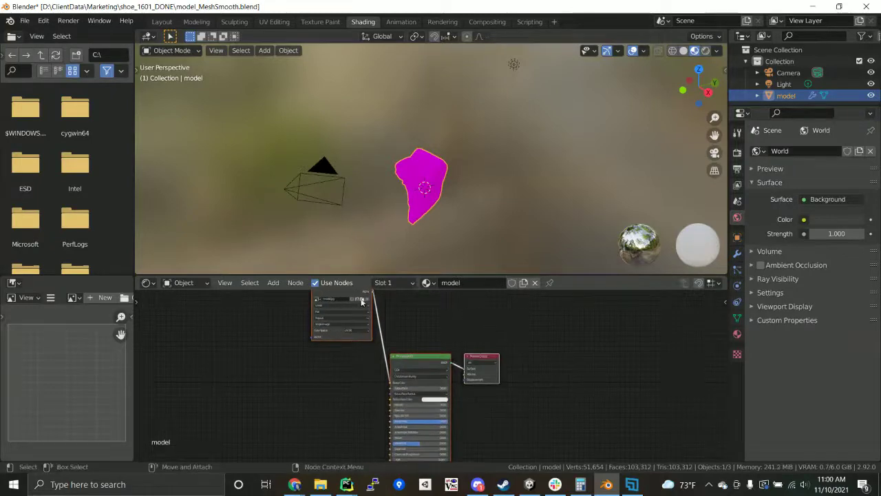
pyautogui.click(361, 300)
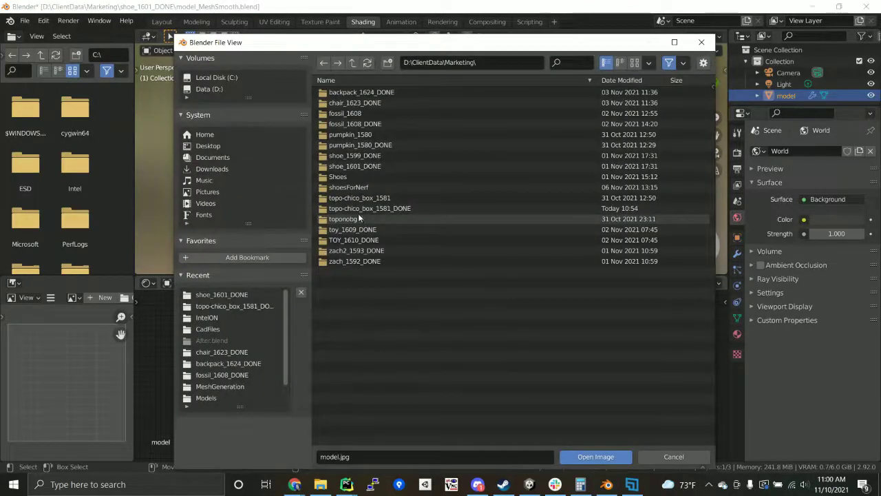
pyautogui.doubleClick(356, 209)
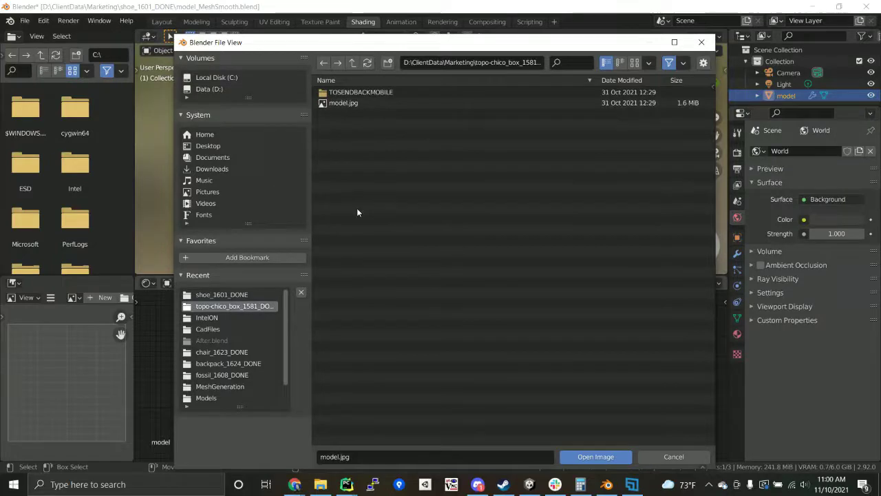
pyautogui.click(352, 64)
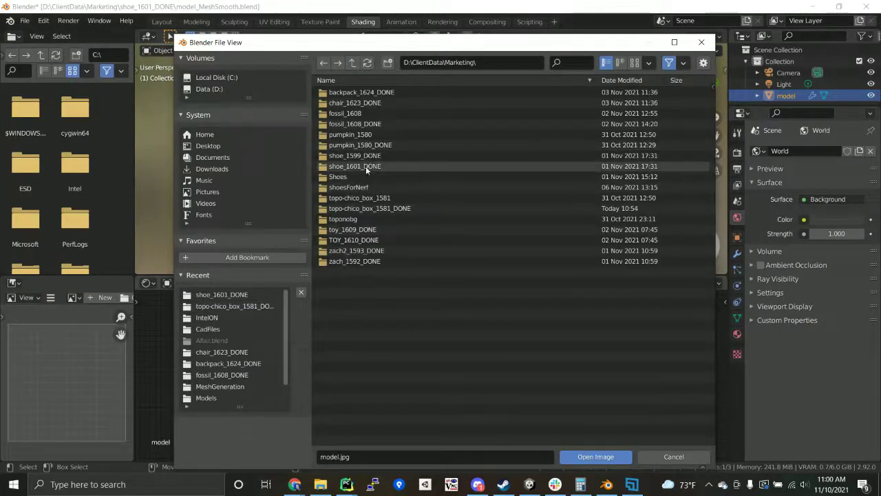
pyautogui.doubleClick(354, 166)
pyautogui.doubleClick(339, 103)
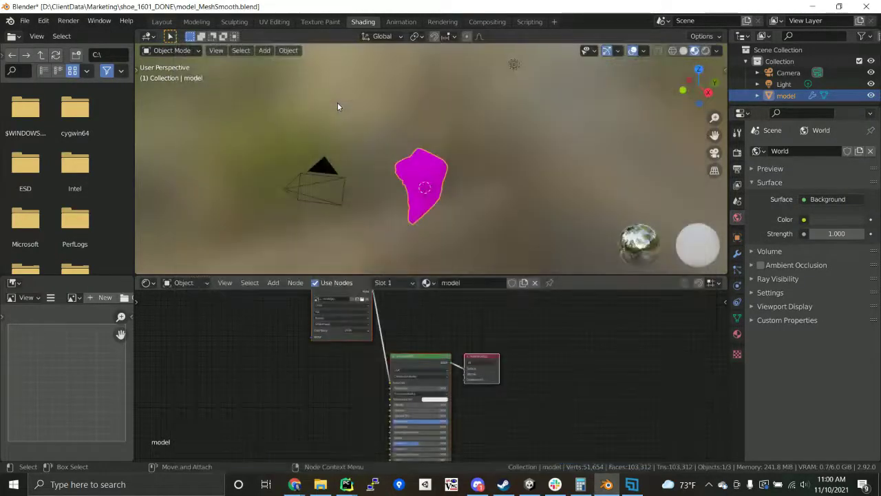
# Step: Return to the Layout workspace and inspect the textured shoe from another side
pyautogui.moveTo(437, 159); pyautogui.dragTo(399, 145, button='middle')
pyautogui.click(161, 21)
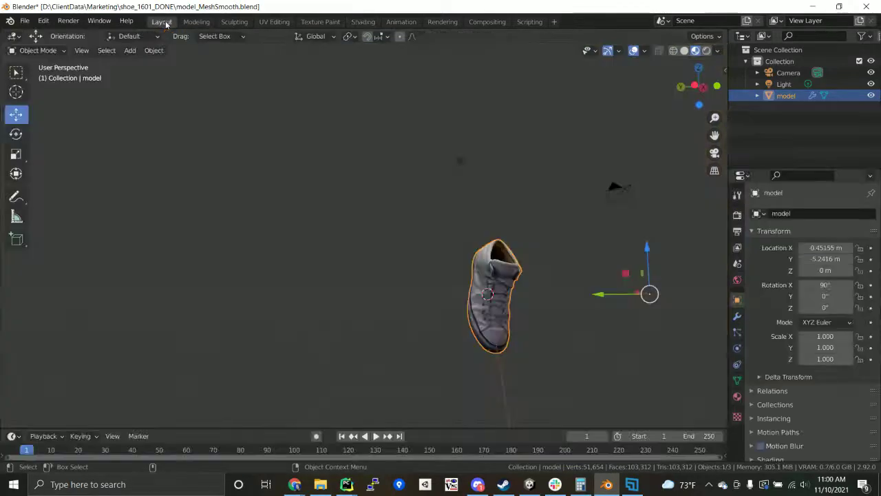
pyautogui.moveTo(411, 291)
pyautogui.mouseDown(button='middle')
pyautogui.moveTo(378, 303)
pyautogui.moveTo(344, 296)
pyautogui.mouseUp(button='middle')
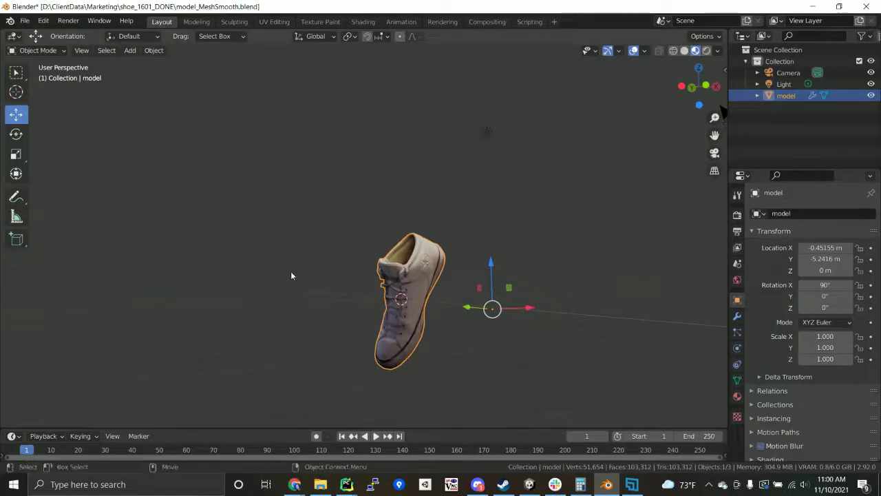
# Step: Save the scene as a new file named Chuck01.blend in the shoe_1601_DONE folder
pyautogui.click(24, 20)
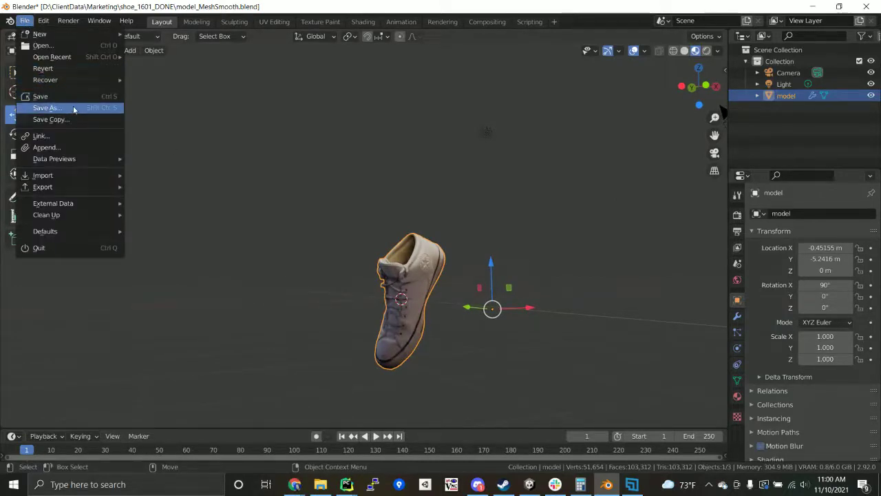
pyautogui.click(73, 110)
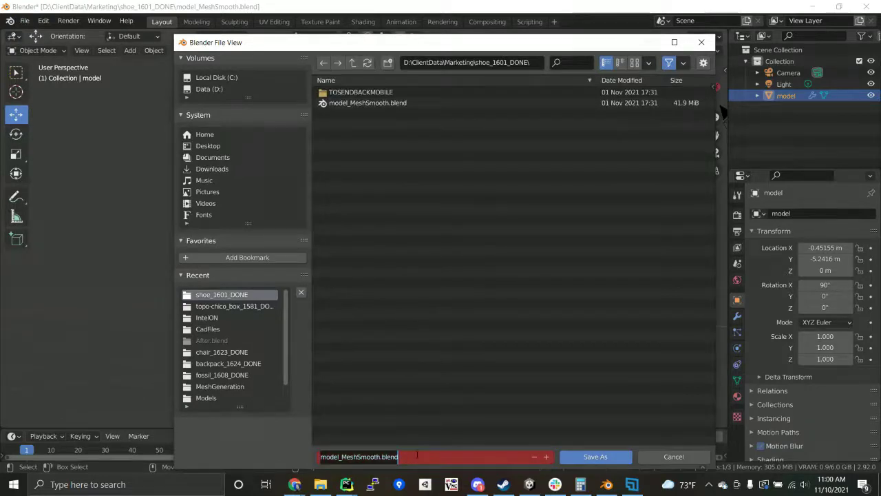
pyautogui.write('Chuck')
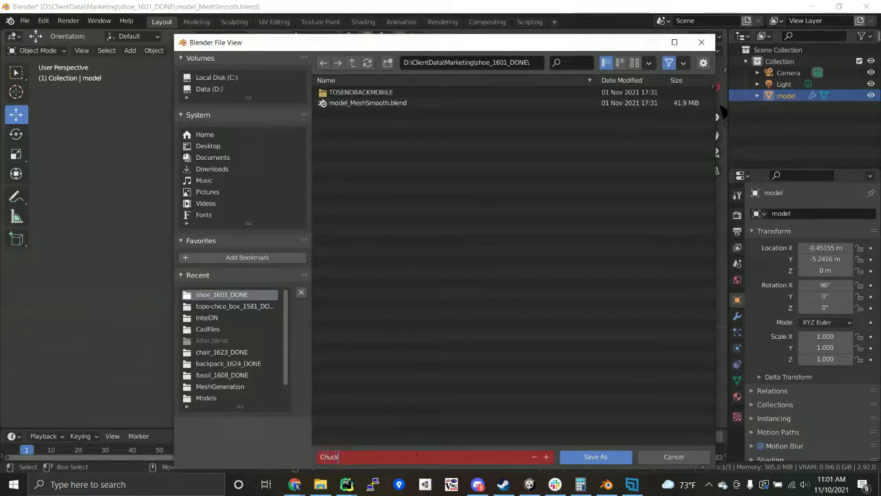
pyautogui.write('01')
pyautogui.press('Return')
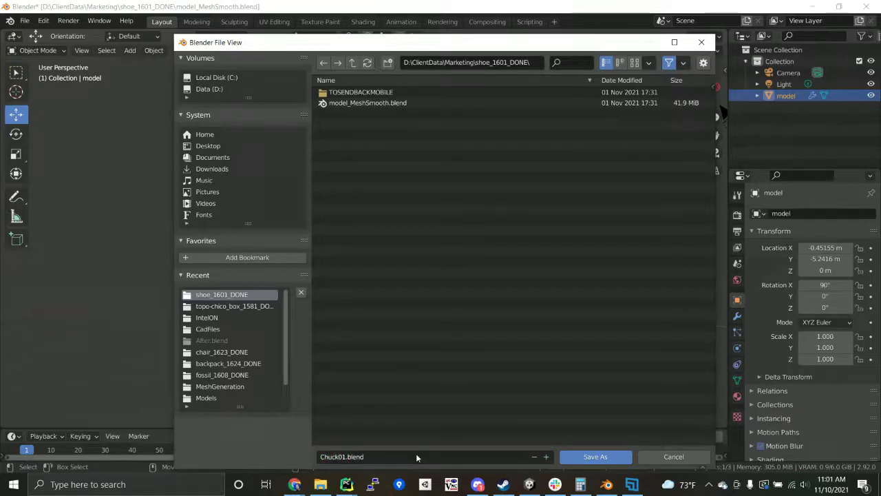
pyautogui.click(596, 456)
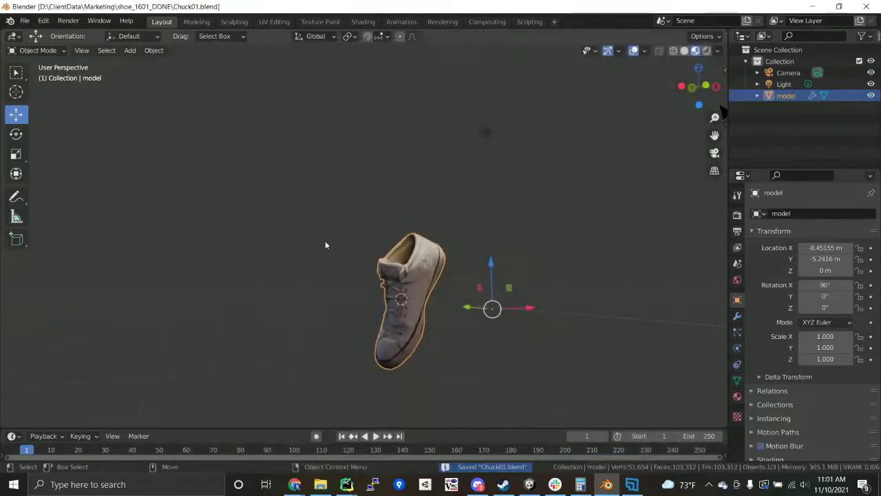
# Step: Export the scene in FBX format as Chuck01.fbx to the shoe_1601_DONE folder
pyautogui.click(24, 21)
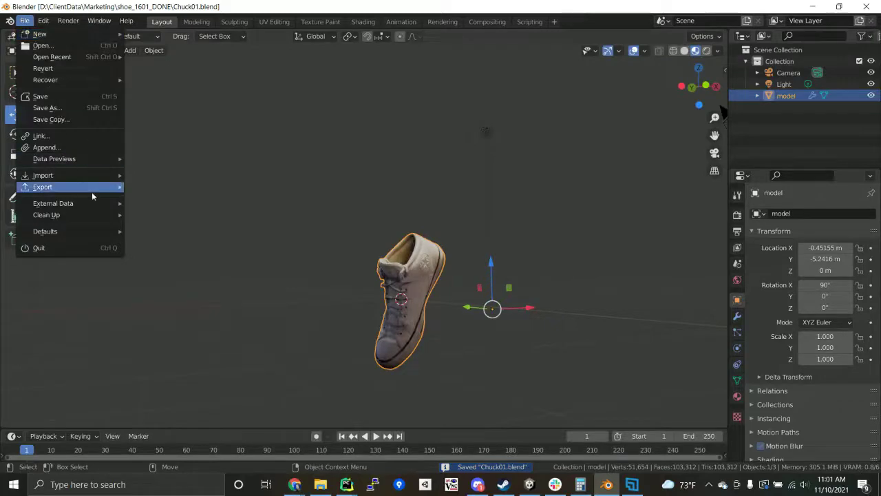
pyautogui.moveTo(92, 191)
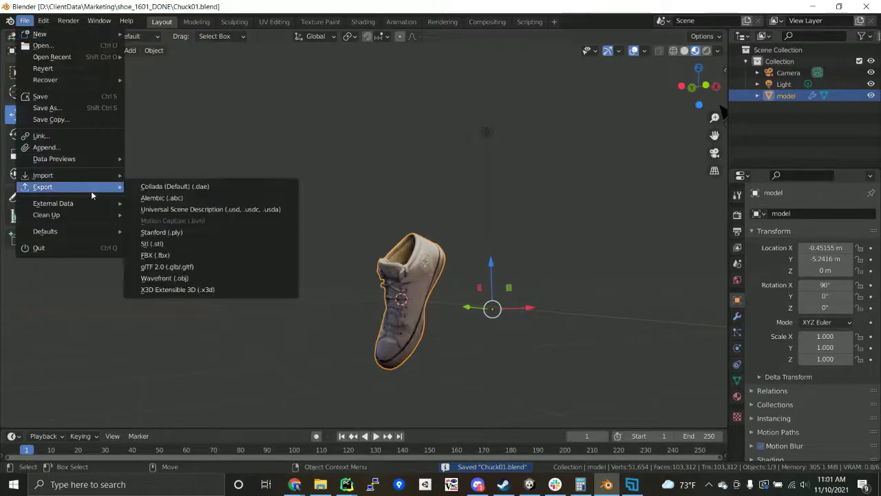
pyautogui.click(191, 257)
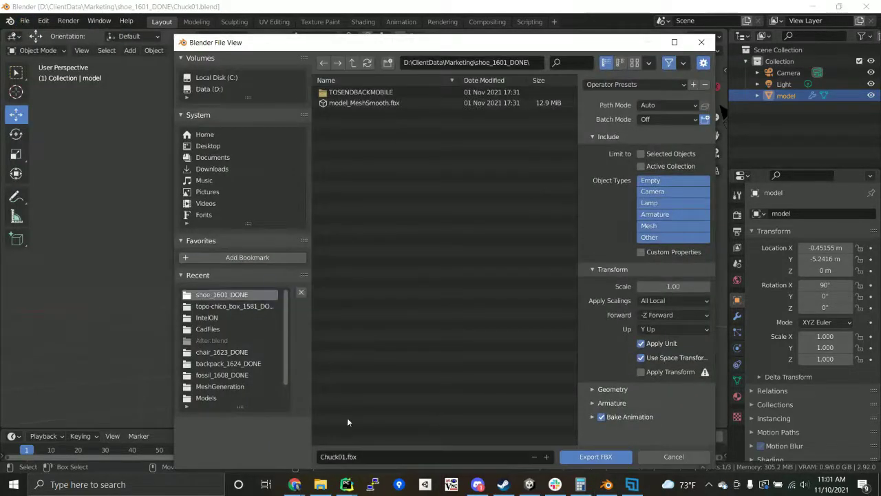
pyautogui.click(586, 457)
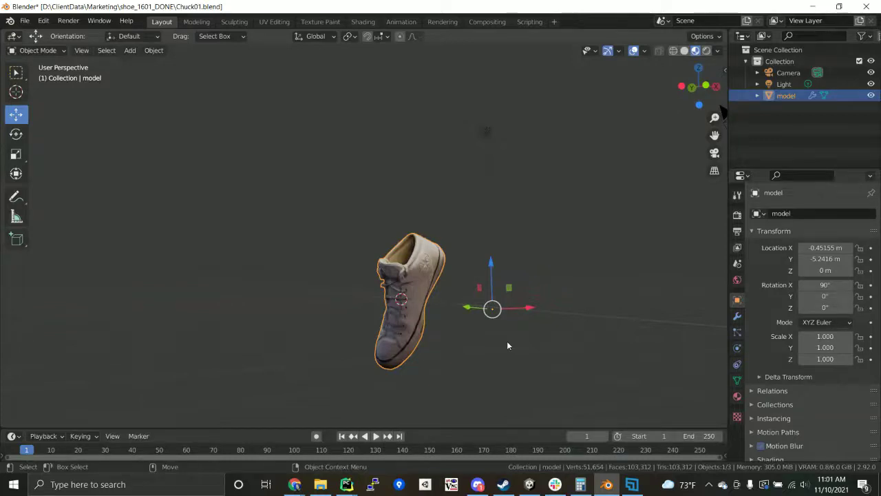
pyautogui.moveTo(628, 487)
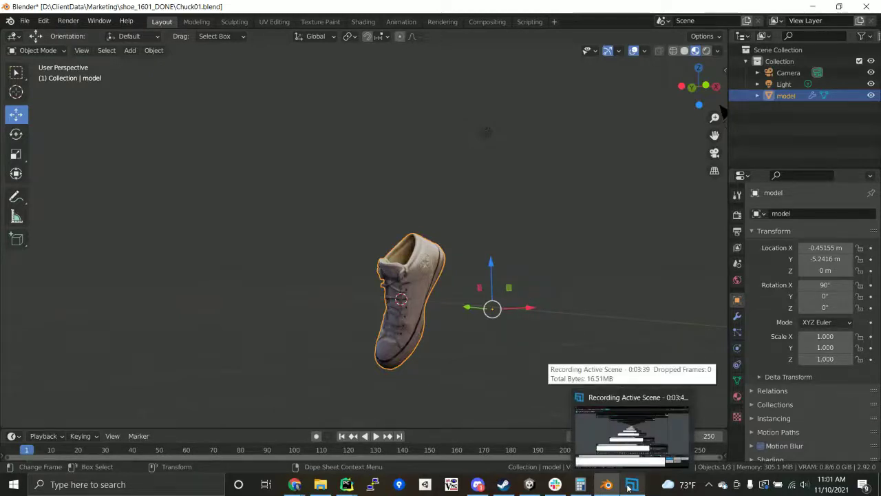
pyautogui.click(628, 487)
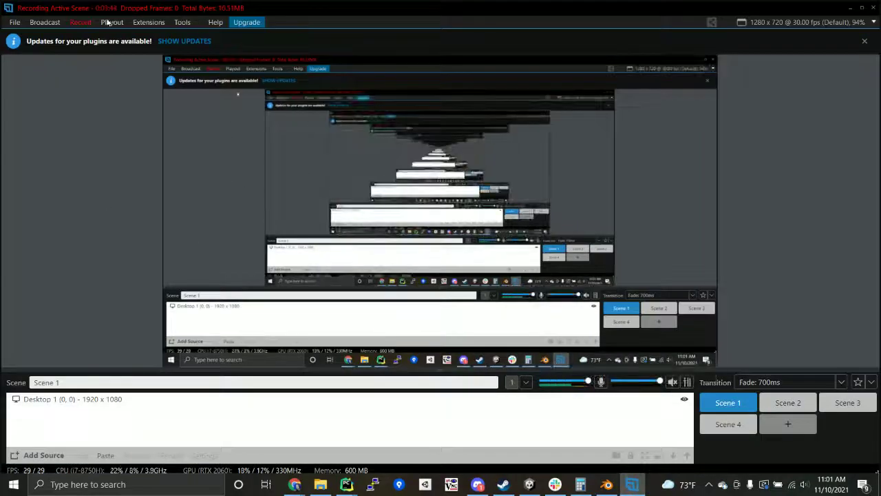